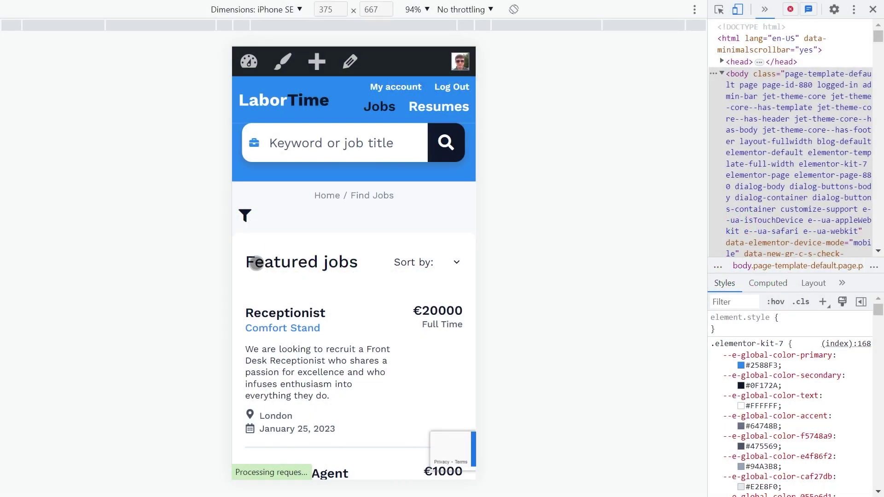
# Open and close the mobile filter panel, then go to Crocoblock's DevTools page and scroll to Jet Offcanvas Column
pyautogui.click(247, 217)
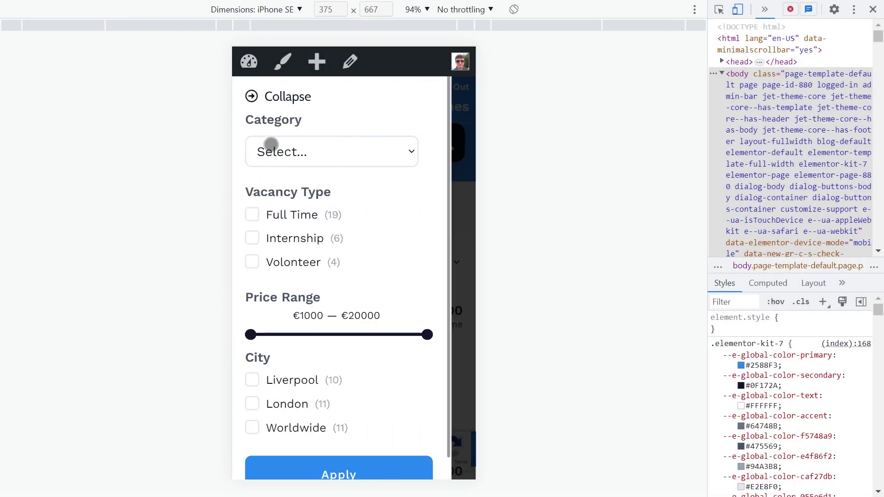
pyautogui.click(280, 98)
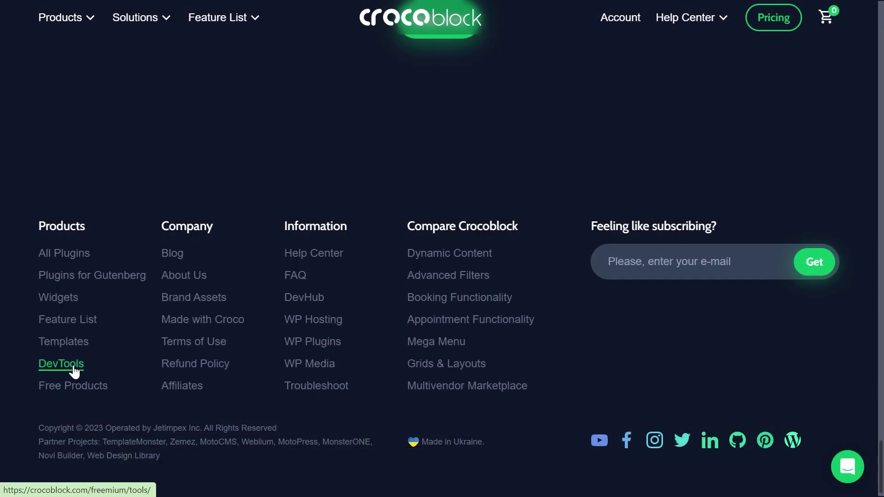
pyautogui.click(71, 367)
pyautogui.scroll(-3, 2, 353)
pyautogui.scroll(-2, 1, 353)
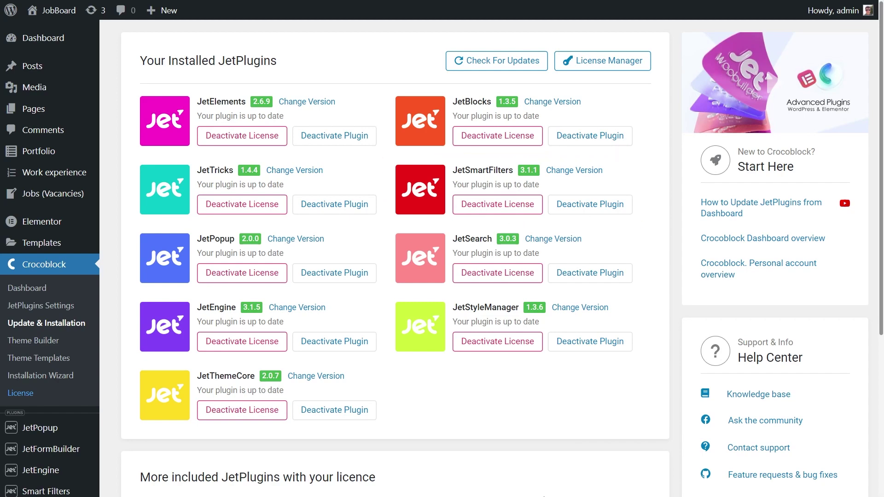
# Upload jet-offcanvas-column-main.zip under Plugins > Add New and install it
pyautogui.scroll(-3, 544, 496)
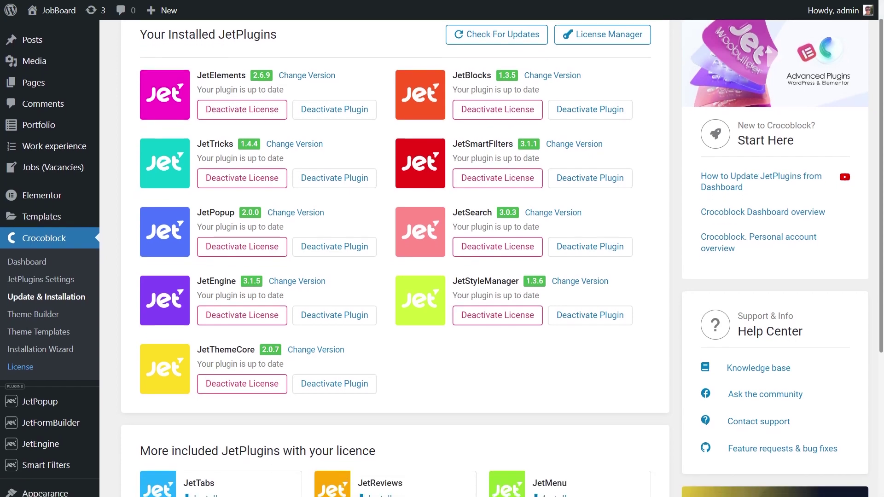
pyautogui.scroll(-1, 544, 494)
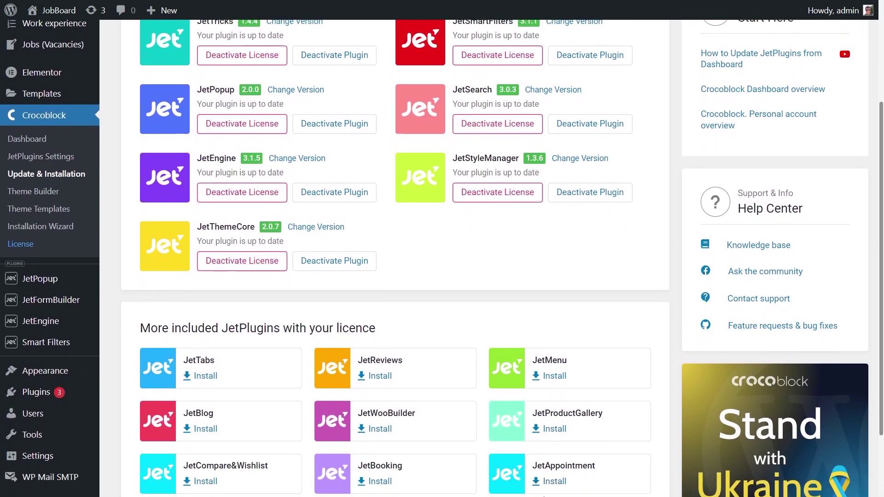
pyautogui.moveTo(65, 386)
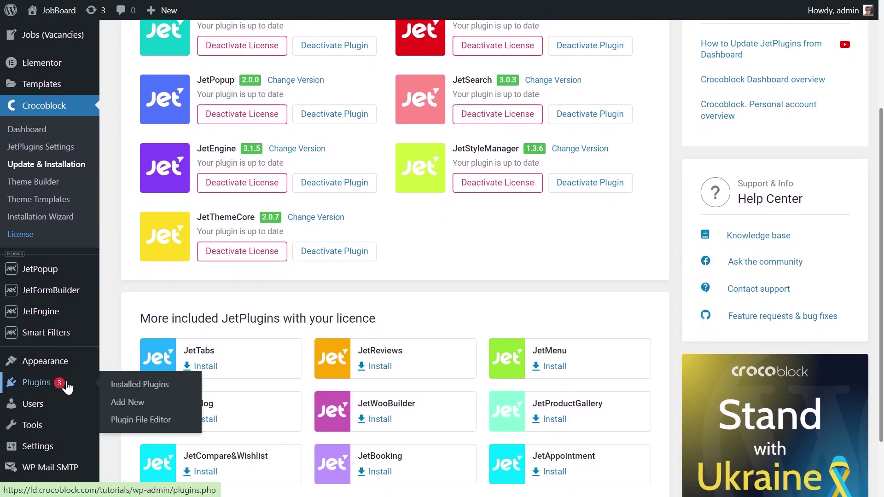
pyautogui.click(154, 402)
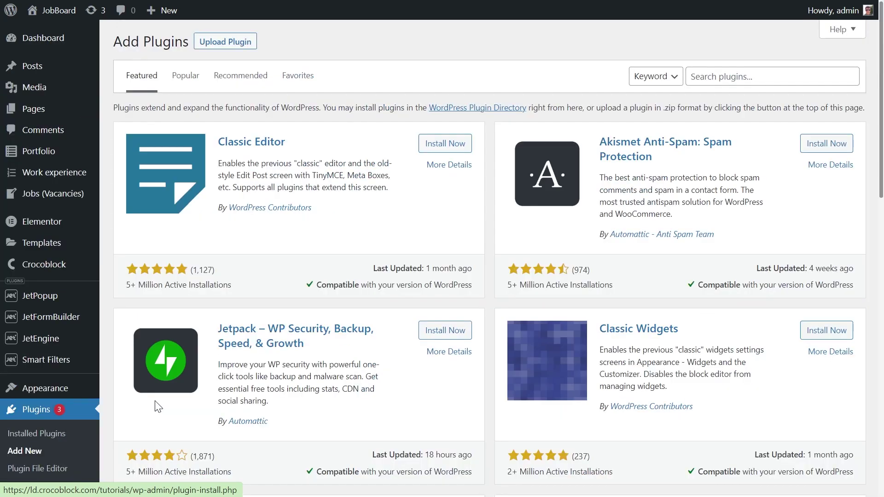
pyautogui.click(228, 43)
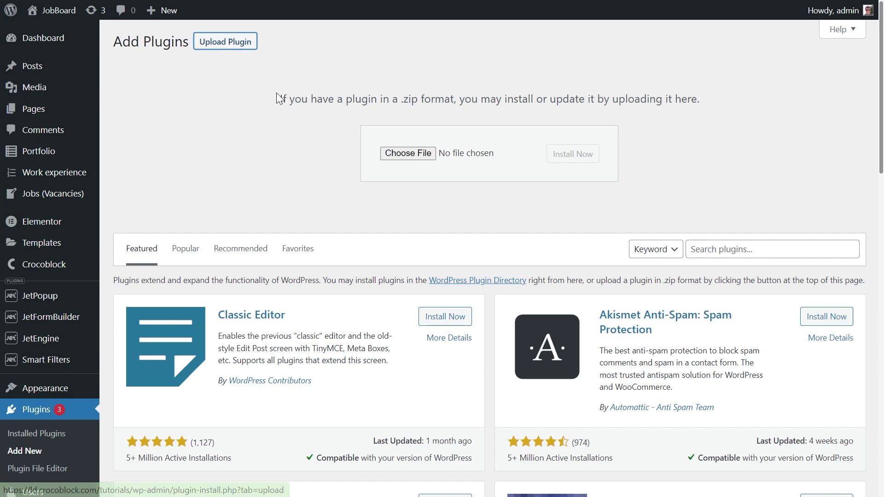
pyautogui.click(392, 155)
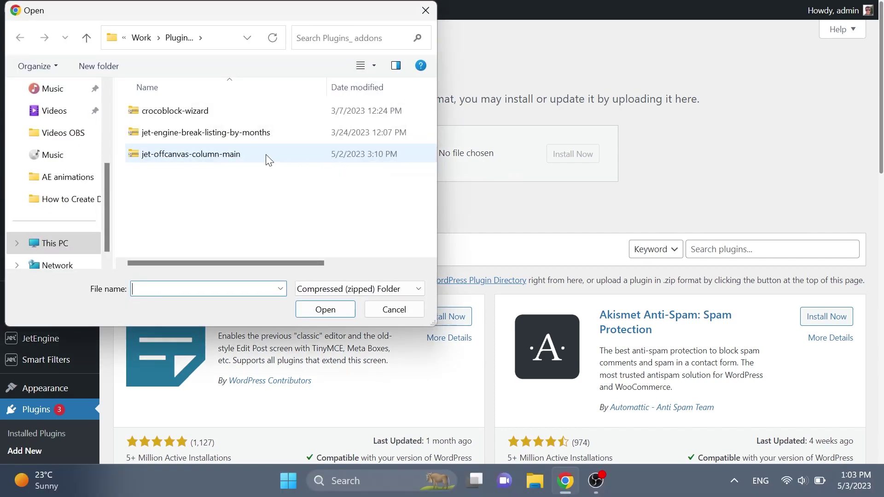
pyautogui.click(266, 154)
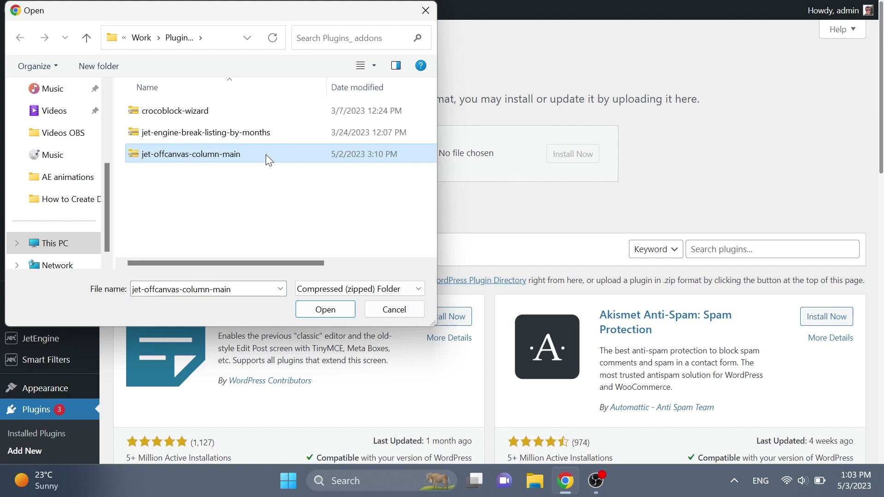
pyautogui.click(314, 309)
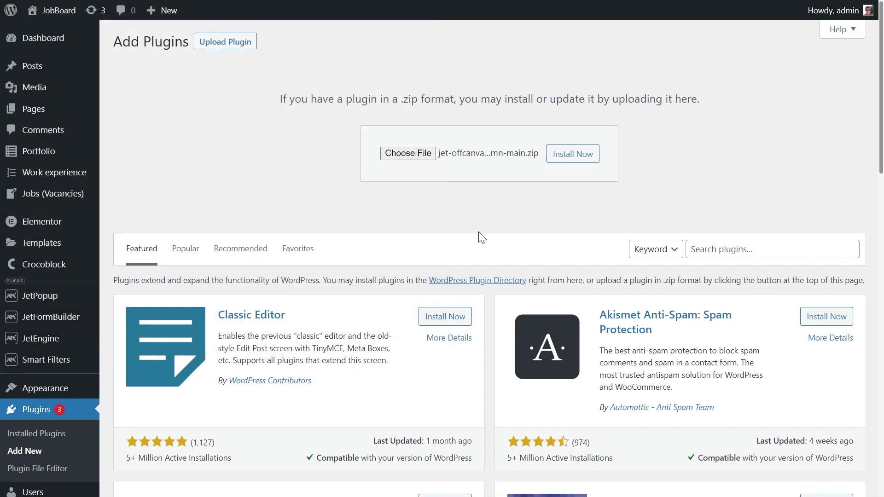
pyautogui.click(571, 154)
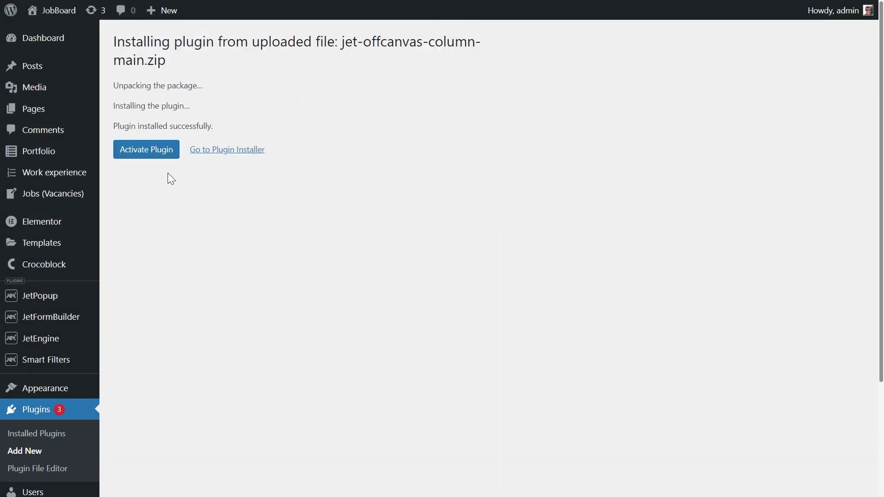
# Activate Jet Offcanvas Column and go to the All Pages list
pyautogui.click(160, 153)
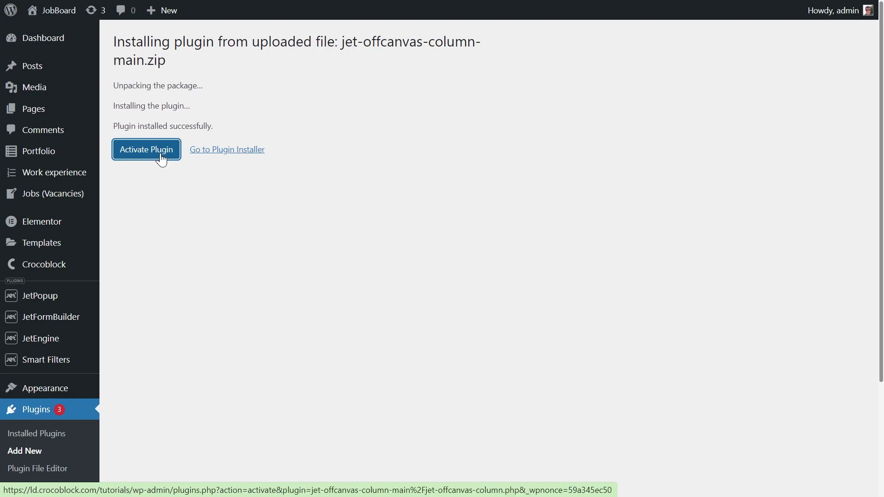
pyautogui.scroll(-3, 161, 159)
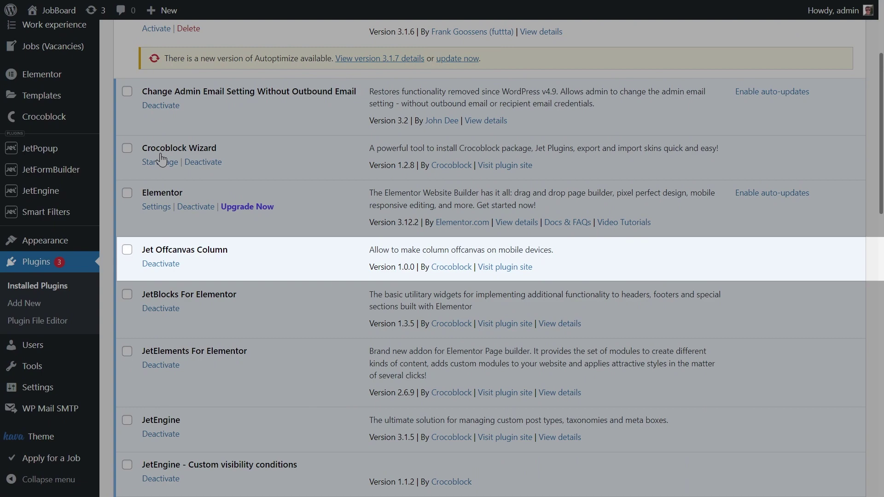
pyautogui.scroll(2, 161, 159)
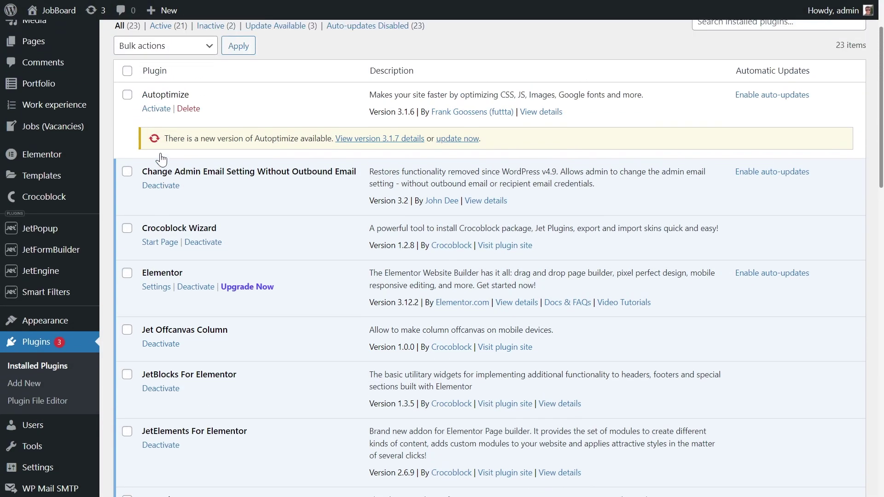
pyautogui.scroll(2, 161, 159)
pyautogui.moveTo(39, 113)
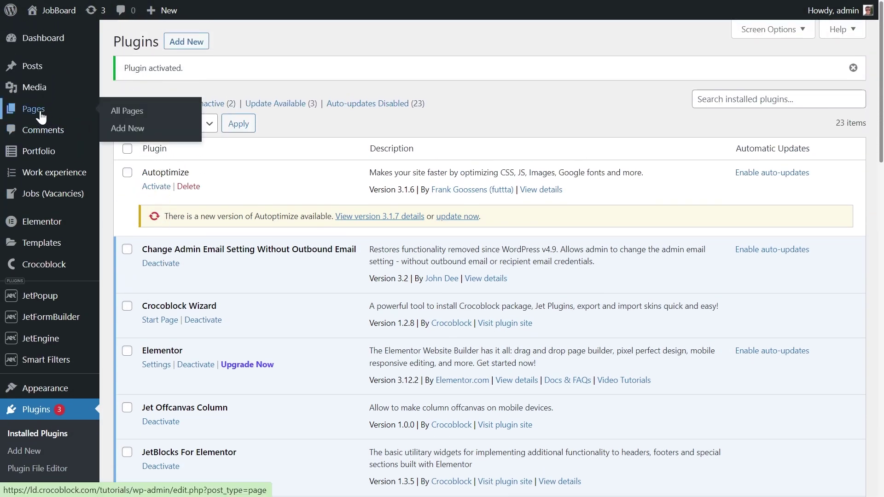
pyautogui.click(127, 117)
# View the live Find Jobs page down to its filter sidebar, then open it in Elementor
pyautogui.click(238, 187)
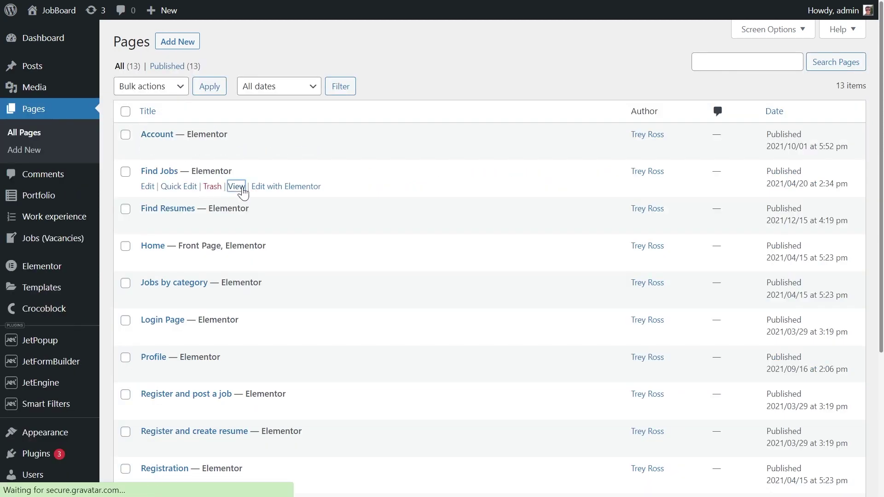
pyautogui.scroll(-2, 89, 224)
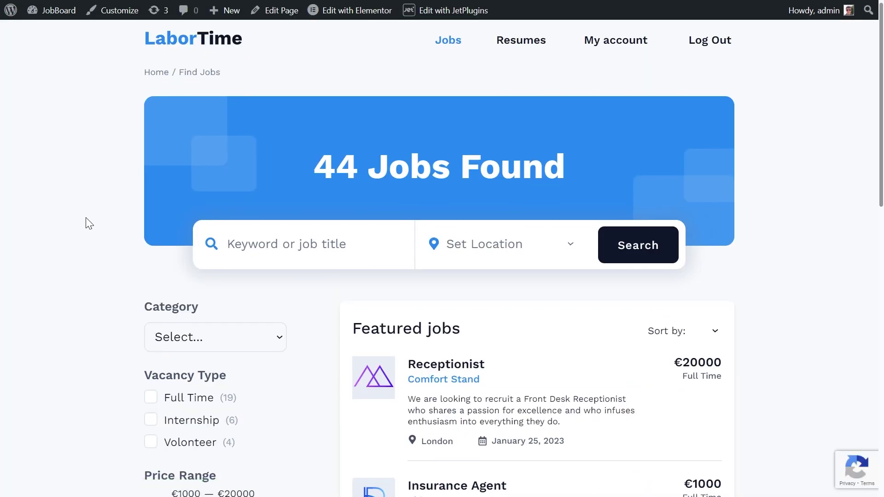
pyautogui.scroll(-3, 89, 223)
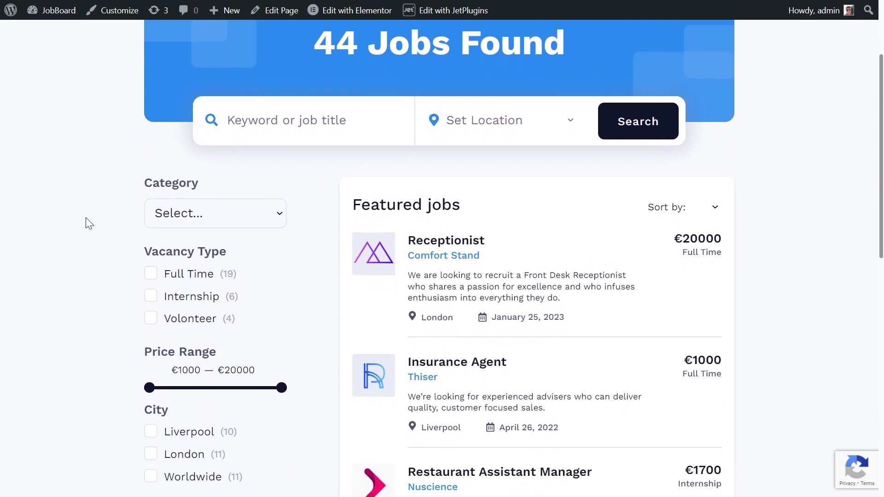
pyautogui.scroll(-1, 89, 223)
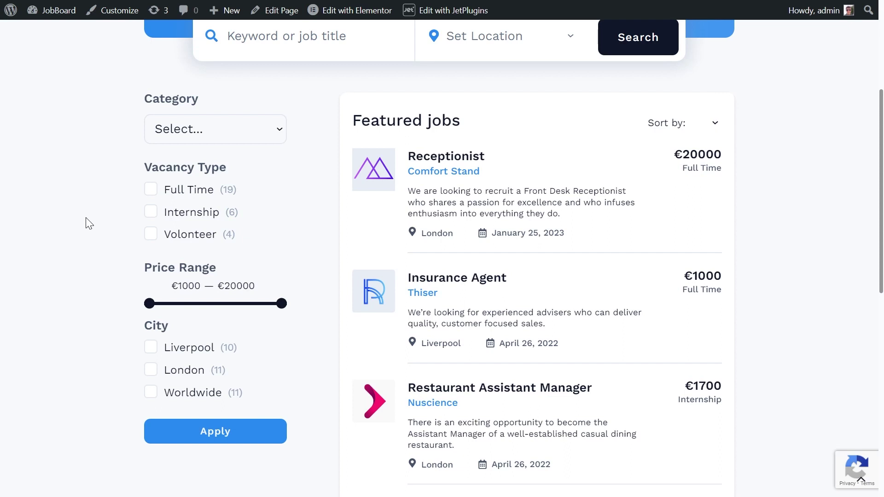
pyautogui.click(356, 10)
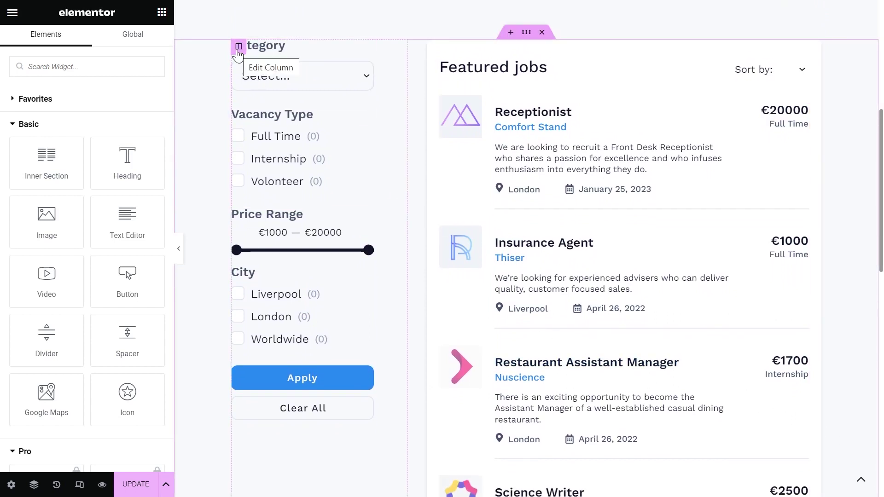
# Turn on off-canvas behaviour in the filters column's Advanced settings
pyautogui.click(238, 47)
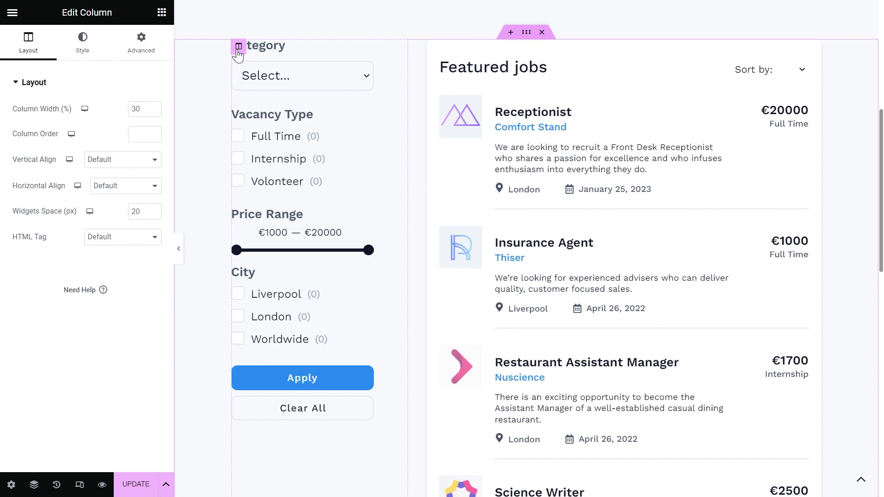
pyautogui.click(141, 50)
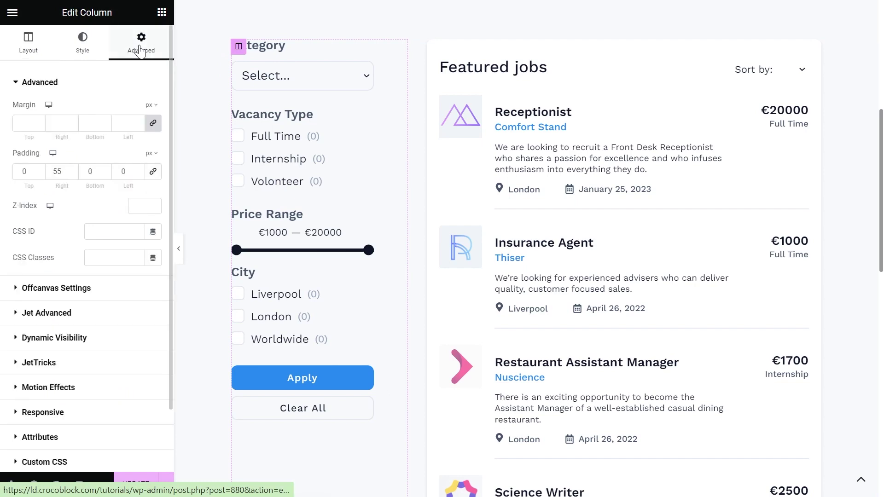
pyautogui.click(20, 289)
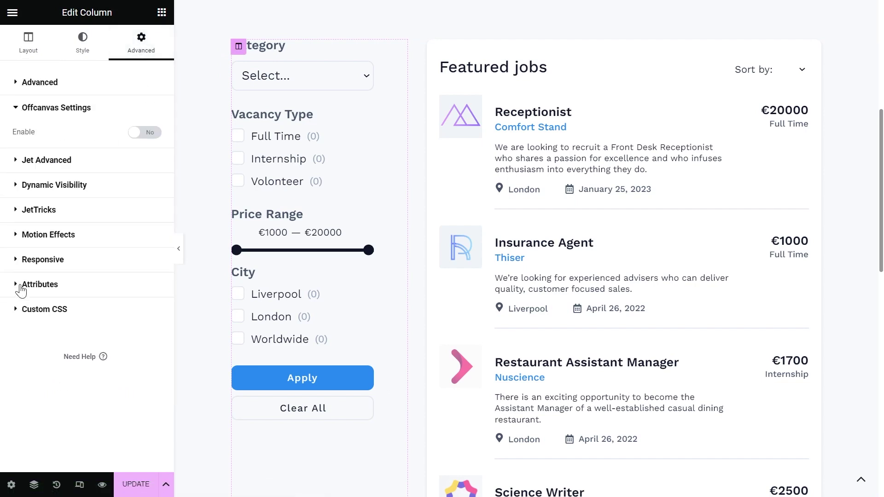
pyautogui.click(136, 134)
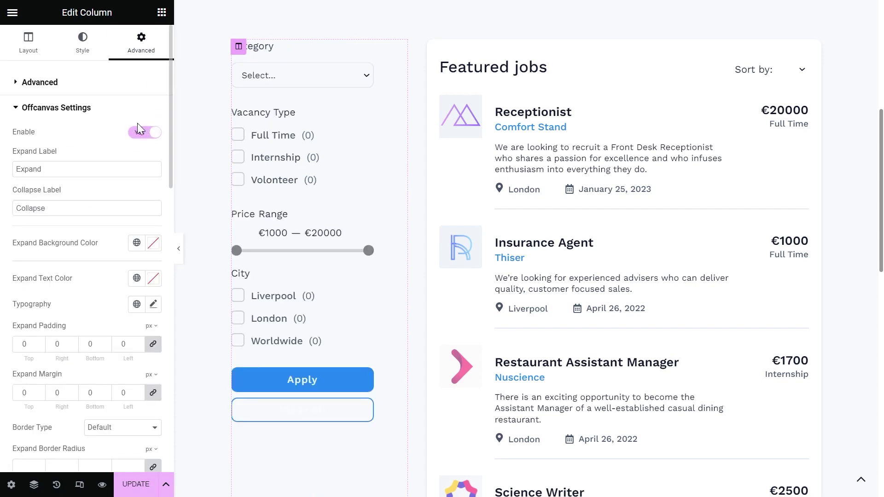
# Give the column the CSS class offcanvas-collapse and save the page with Update
pyautogui.click(29, 82)
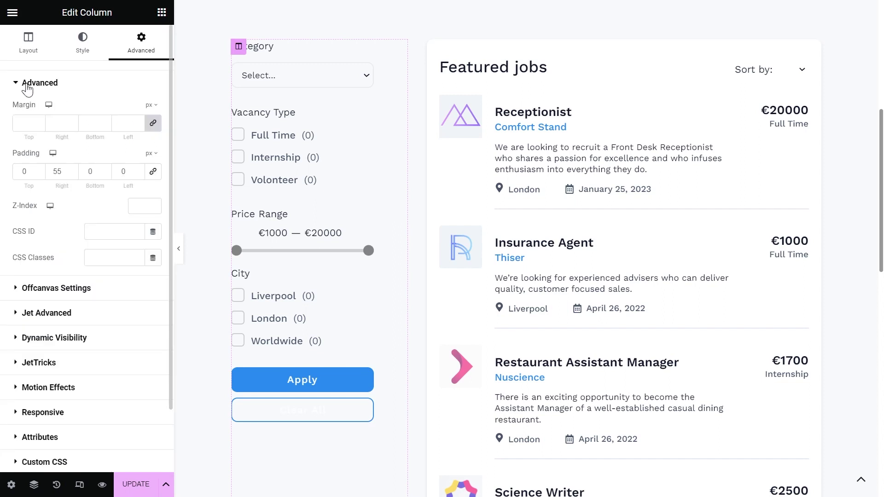
pyautogui.click(107, 260)
pyautogui.write('offcanvas-collapse')
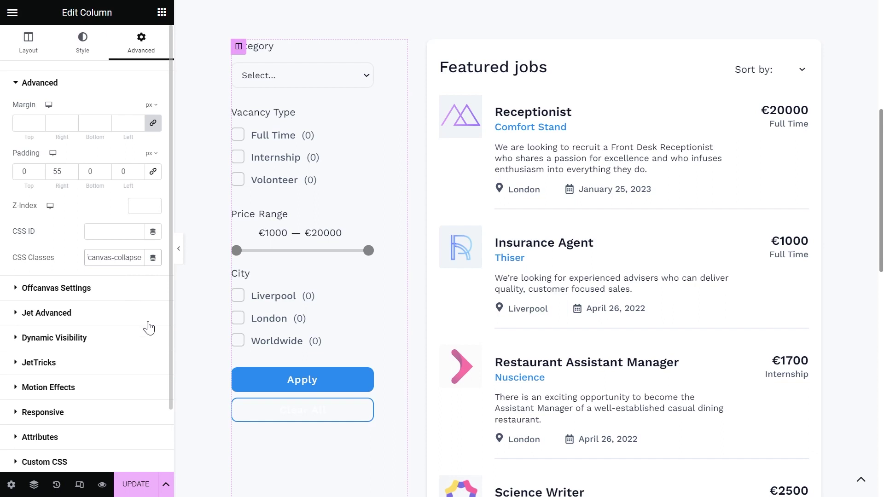
pyautogui.click(147, 485)
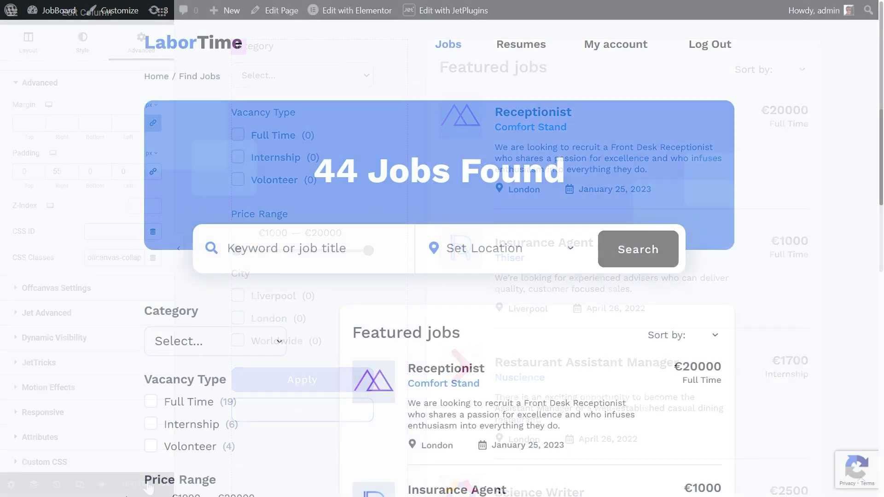
# Preview the page at iPhone SE size in DevTools, then open and close the filters panel
pyautogui.scroll(-2, 442, 276)
pyautogui.scroll(-3, 442, 276)
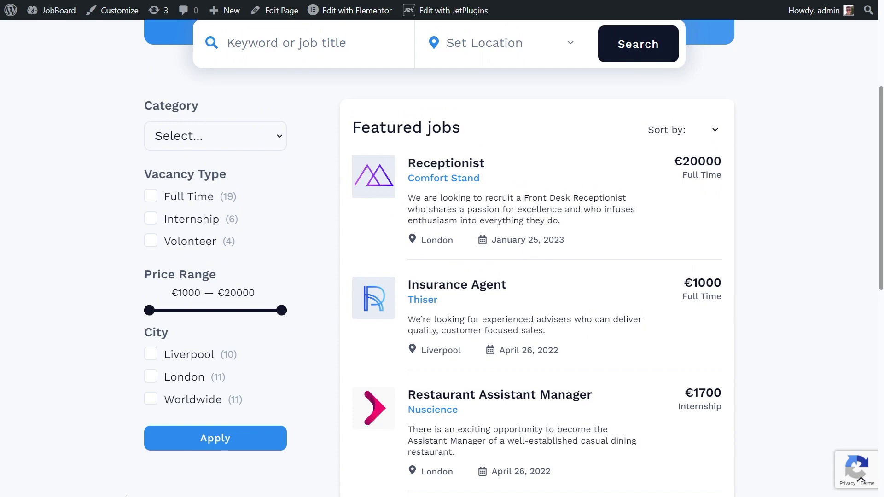
pyautogui.press('F12')
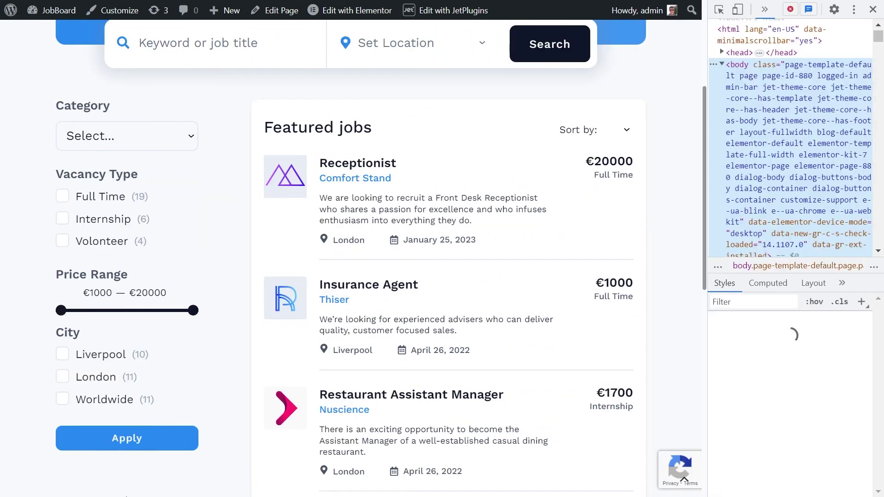
pyautogui.click(738, 10)
pyautogui.scroll(5, 422, 156)
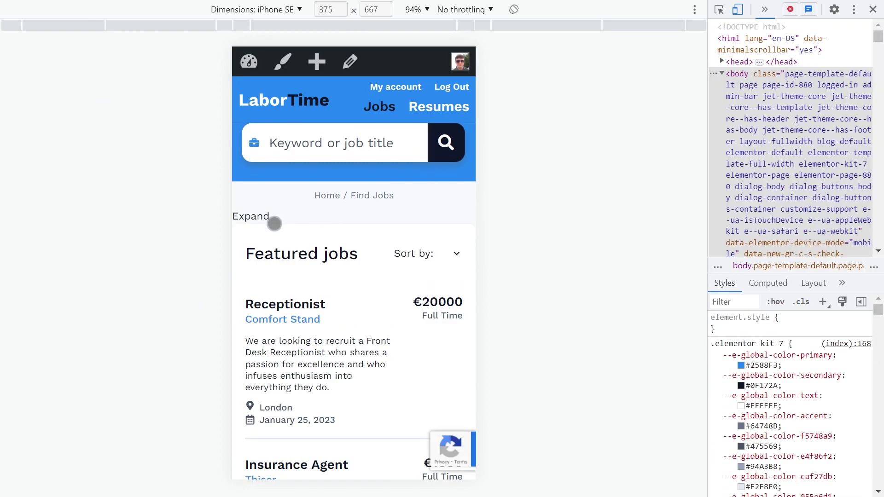
pyautogui.click(265, 220)
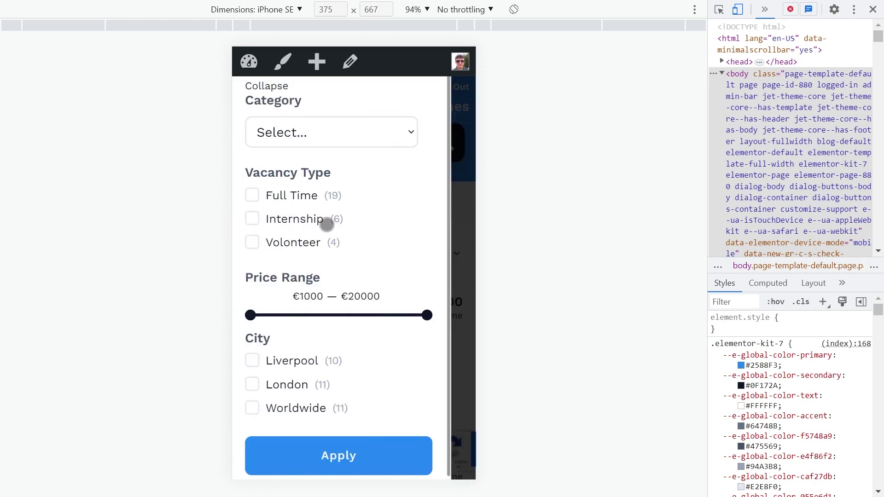
pyautogui.click(275, 87)
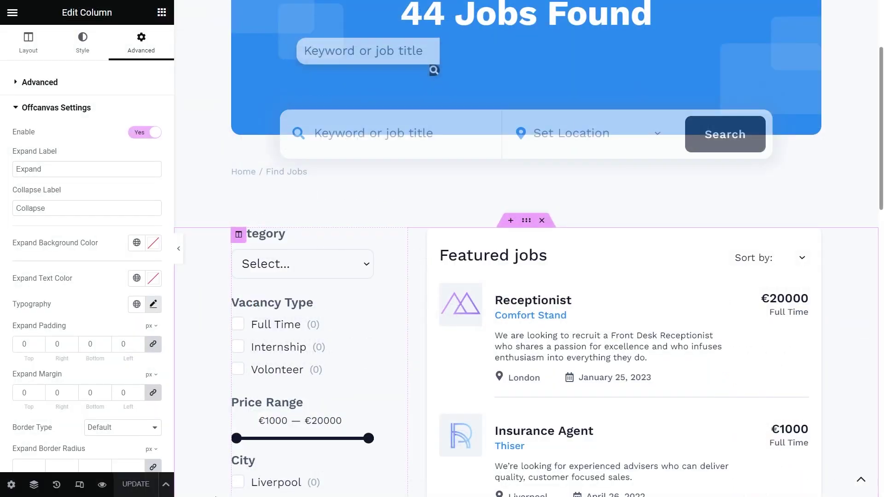
# Clear the Expand label and pad the expand button 15 bottom and 10 left
pyautogui.doubleClick(89, 170)
pyautogui.press('BackSpace')
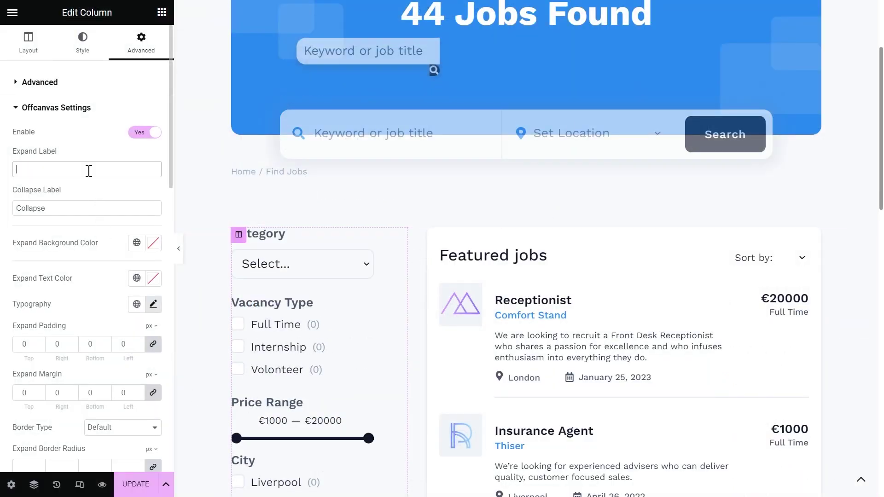
pyautogui.click(121, 349)
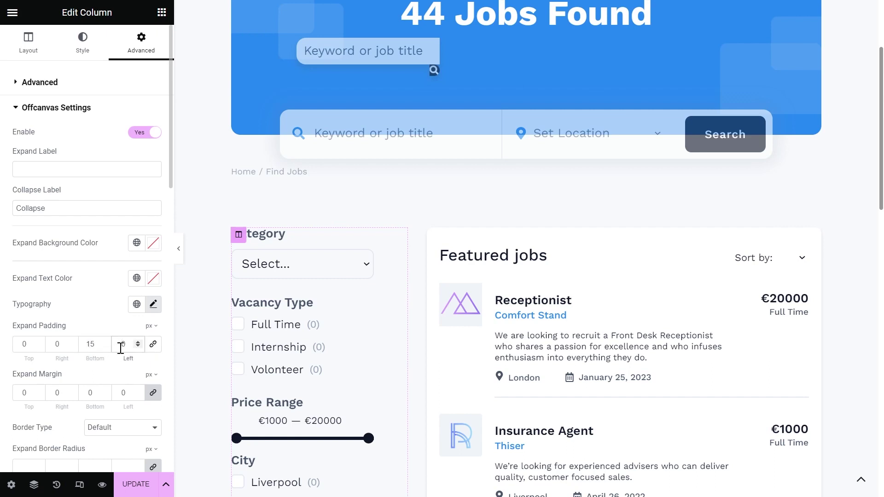
pyautogui.scroll(-4, 124, 360)
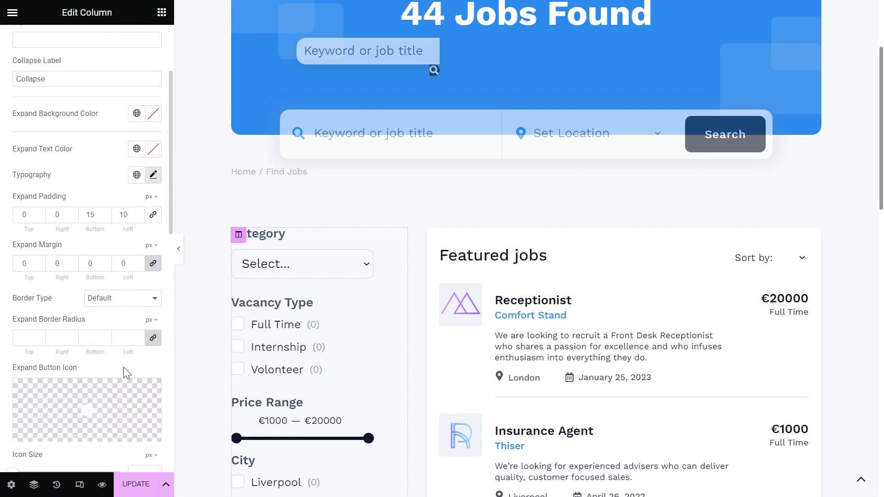
pyautogui.scroll(-2, 124, 373)
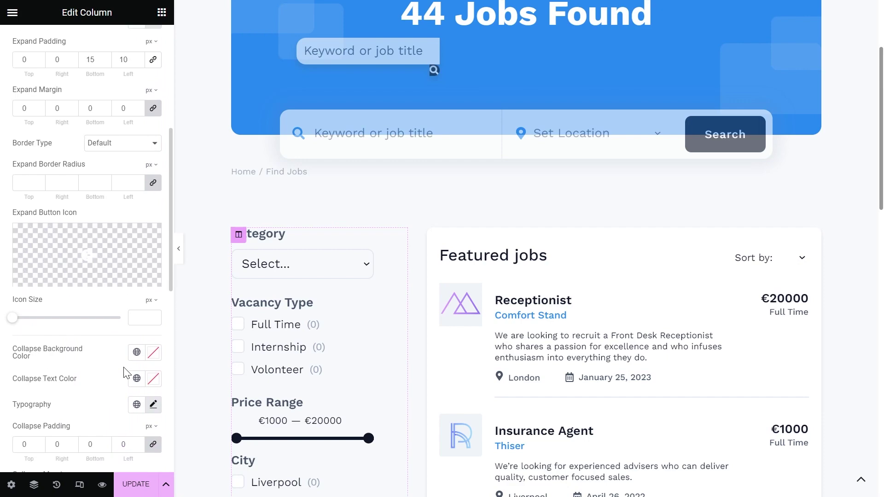
# Set the expand button icon to Filter from the Icon Library at 20 px
pyautogui.click(95, 274)
pyautogui.click(428, 67)
pyautogui.write('fi')
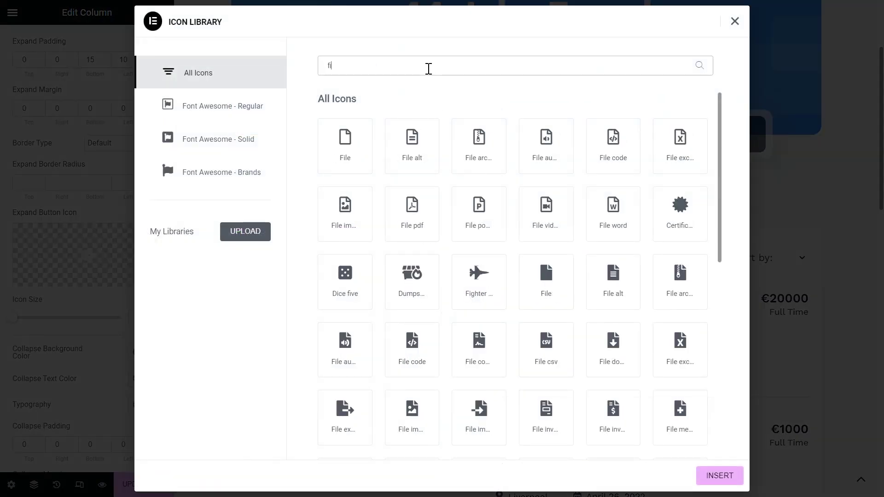
pyautogui.write('lter')
pyautogui.click(357, 134)
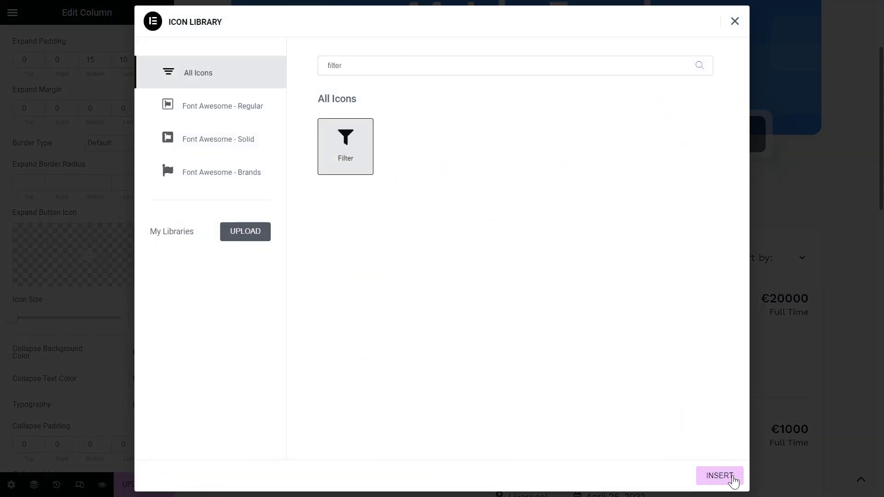
pyautogui.click(719, 475)
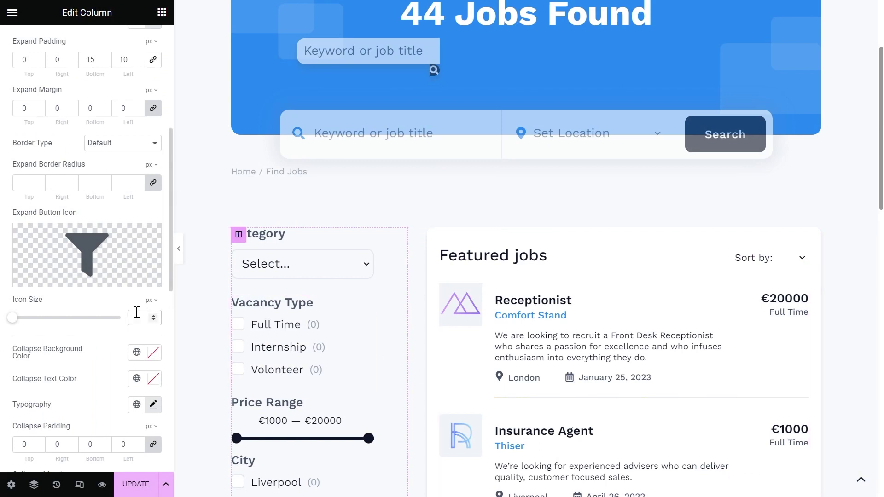
pyautogui.scroll(-6, 137, 321)
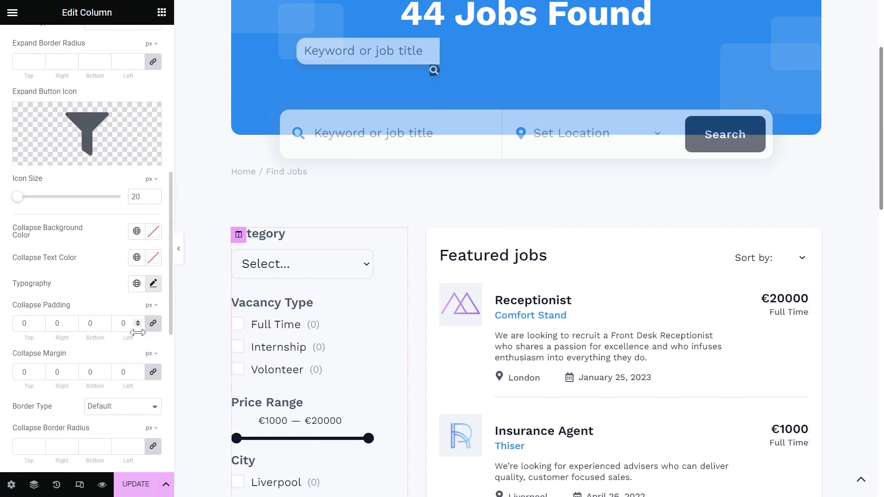
pyautogui.scroll(-1, 142, 339)
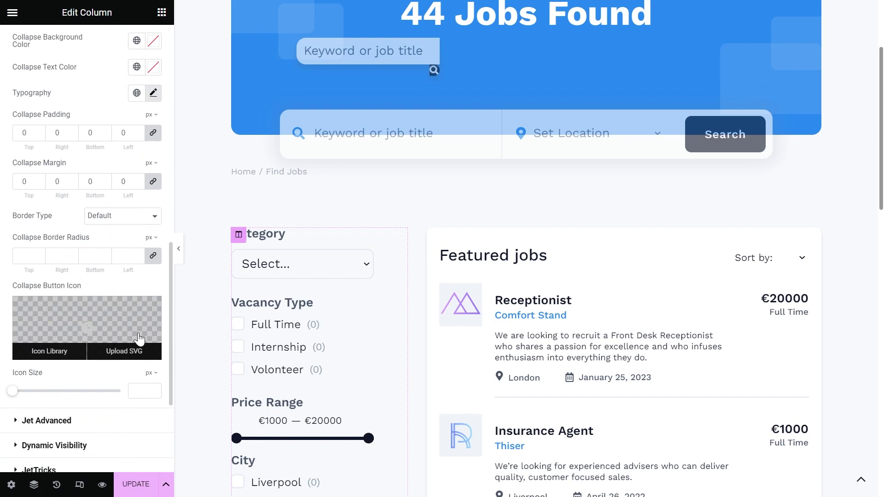
# Set the Collapse button typography to Cabin font at size 20
pyautogui.click(153, 93)
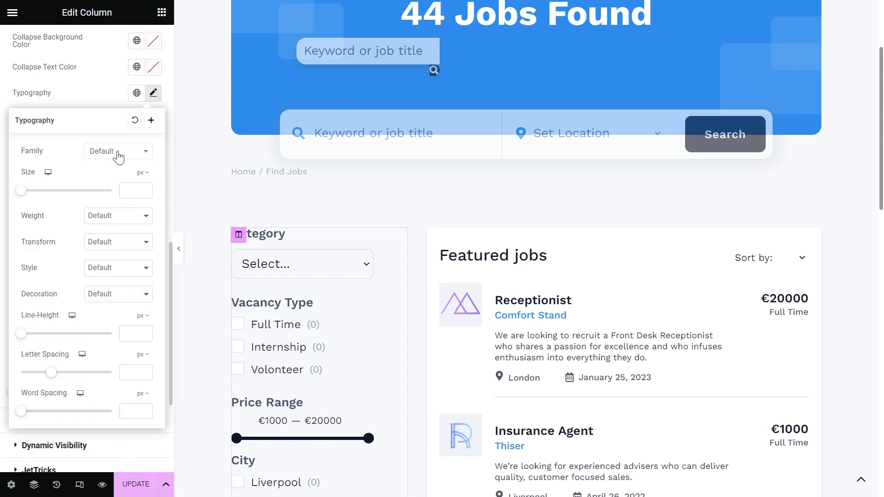
pyautogui.click(119, 152)
pyautogui.write('cabin')
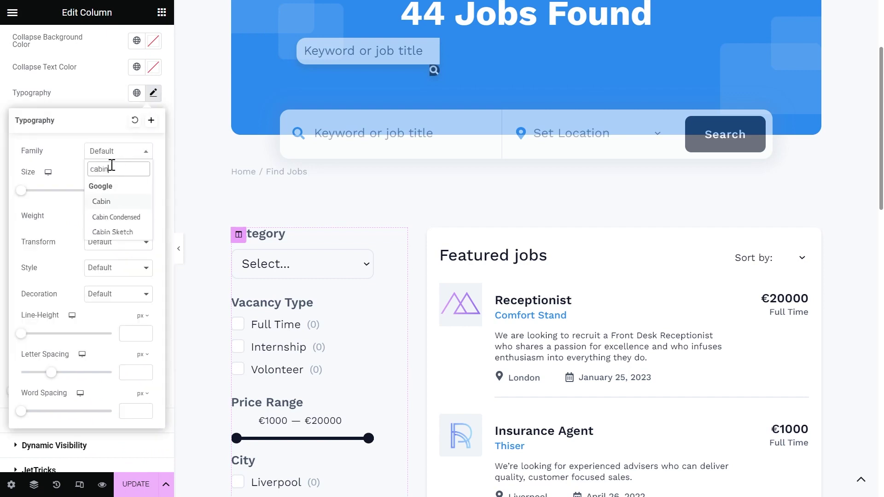
pyautogui.press('Return')
pyautogui.click(126, 189)
pyautogui.write('20')
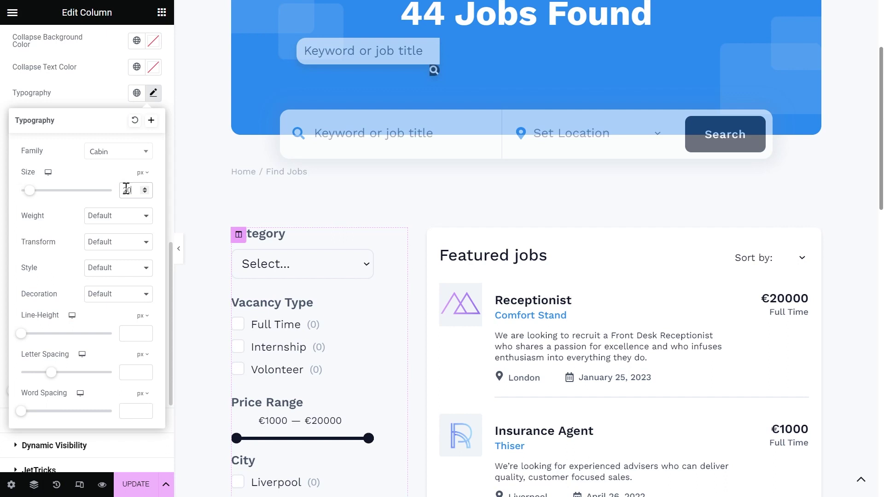
pyautogui.click(153, 93)
# Set the Collapse button padding to 15 top and 15 bottom
pyautogui.doubleClick(19, 132)
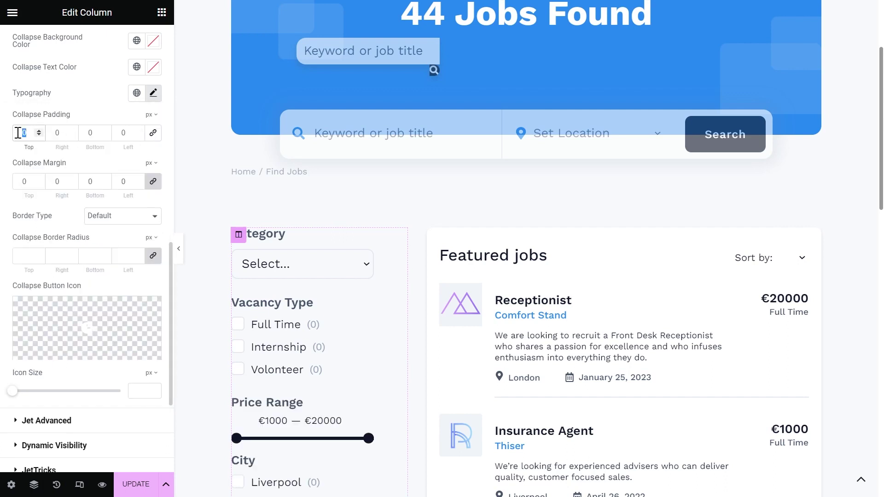
pyautogui.write('15')
pyautogui.doubleClick(84, 132)
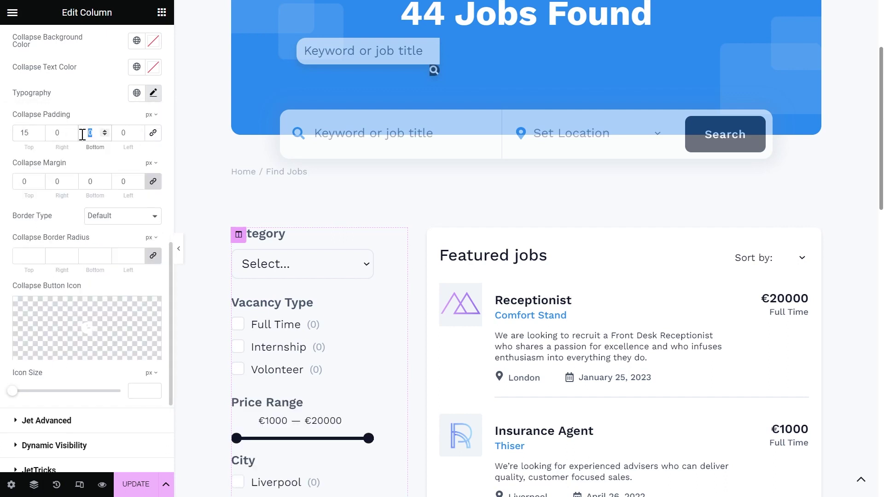
pyautogui.write('15')
# Give the Collapse button a circled-arrow icon at size 20 and save with Update
pyautogui.click(89, 325)
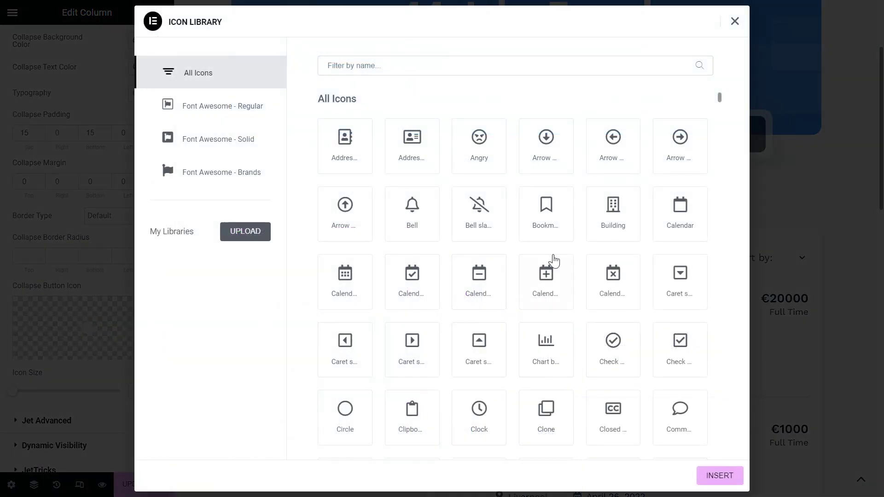
pyautogui.click(719, 475)
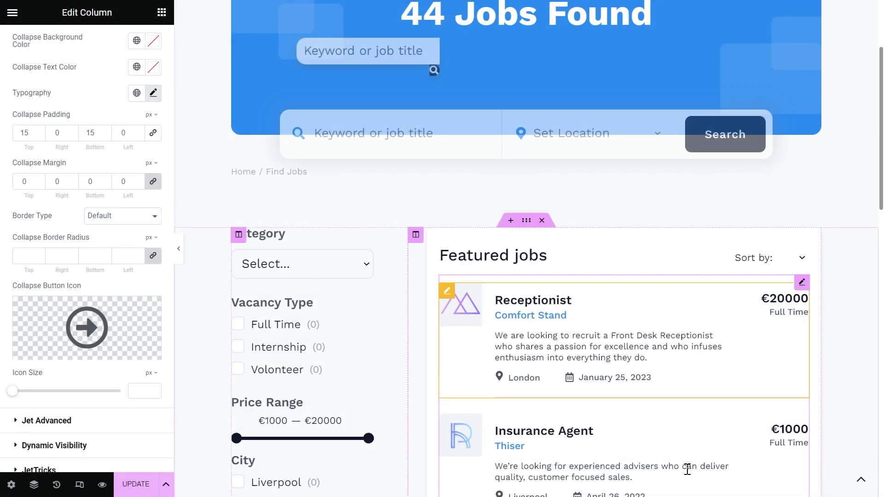
pyautogui.click(145, 389)
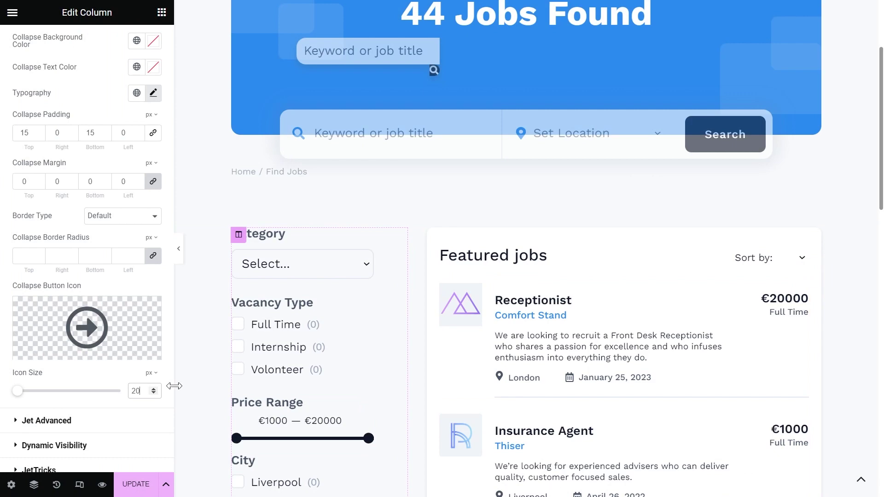
pyautogui.click(137, 489)
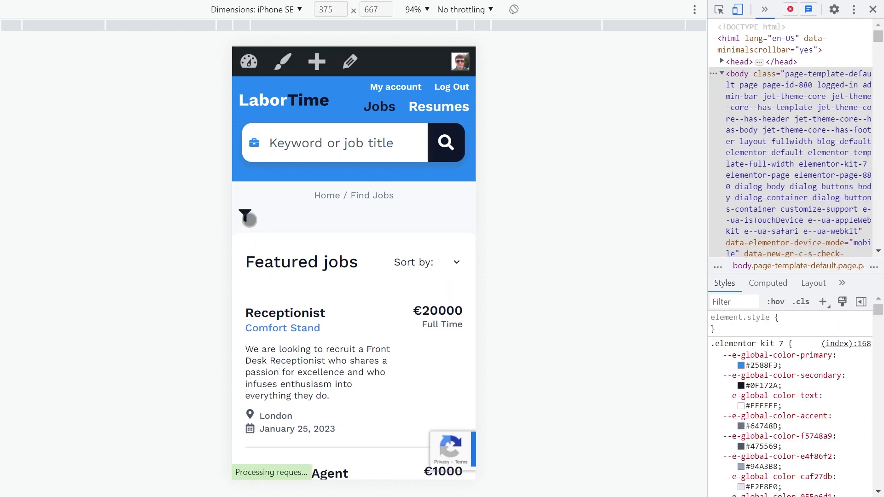
# On the mobile preview, open the filter panel with the filter icon, then close it with Collapse
pyautogui.click(246, 216)
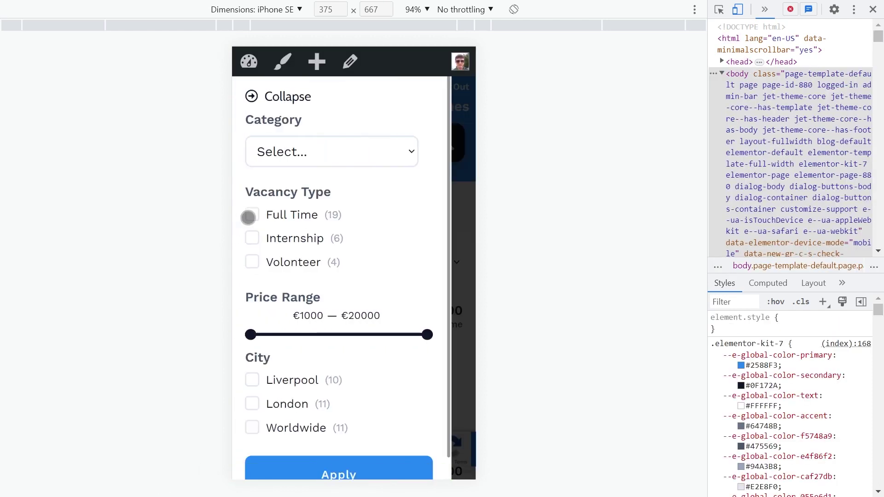
pyautogui.click(279, 98)
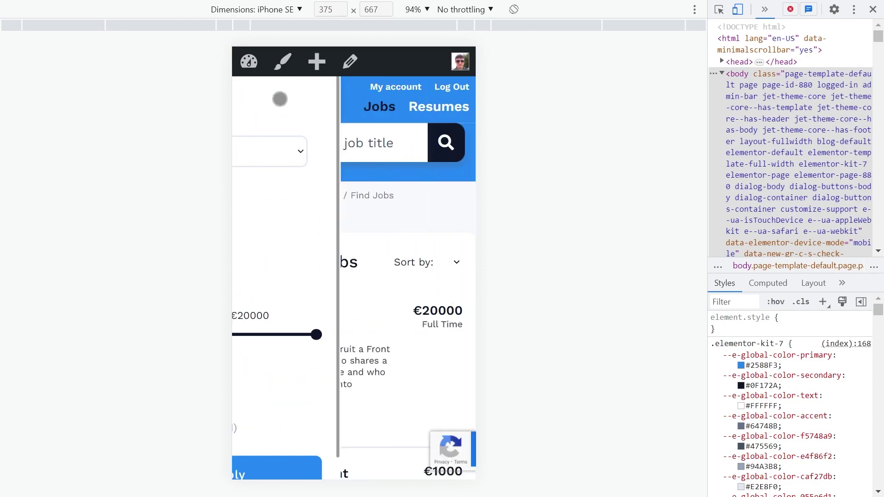